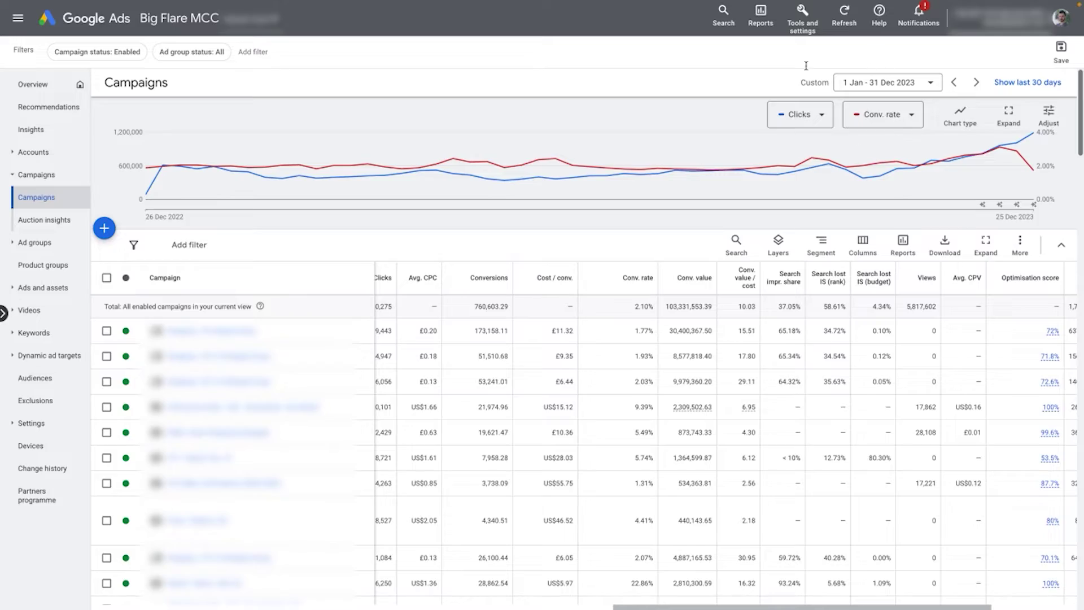
Enable optimising for new customers in the customer acquisition settings of the "Performance Max - USA - All products - Non Brand" campaign
scroll(774, 375, down, 20)
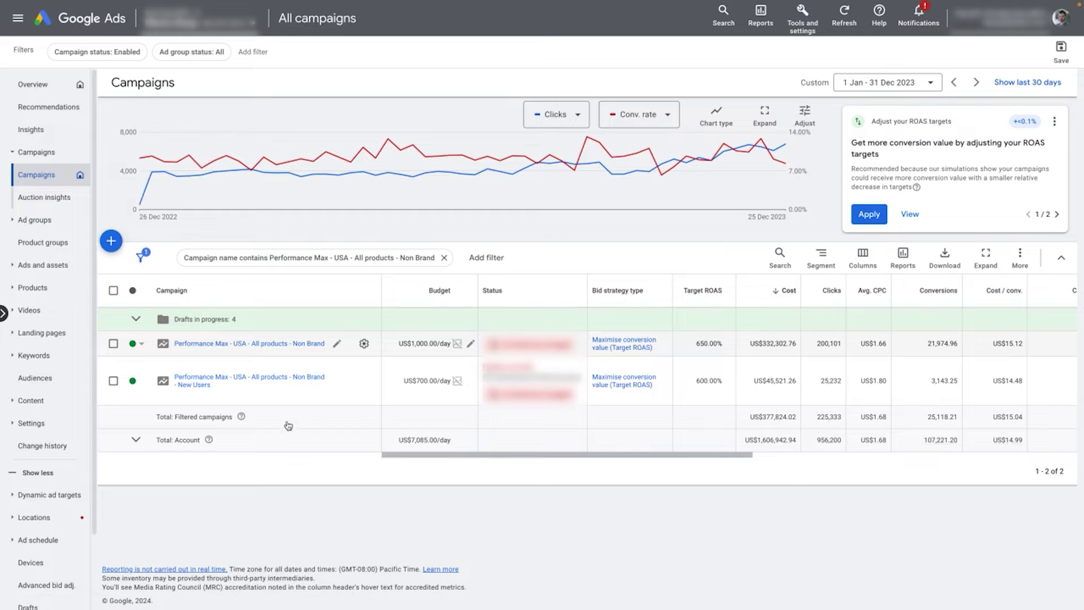
click(31, 259)
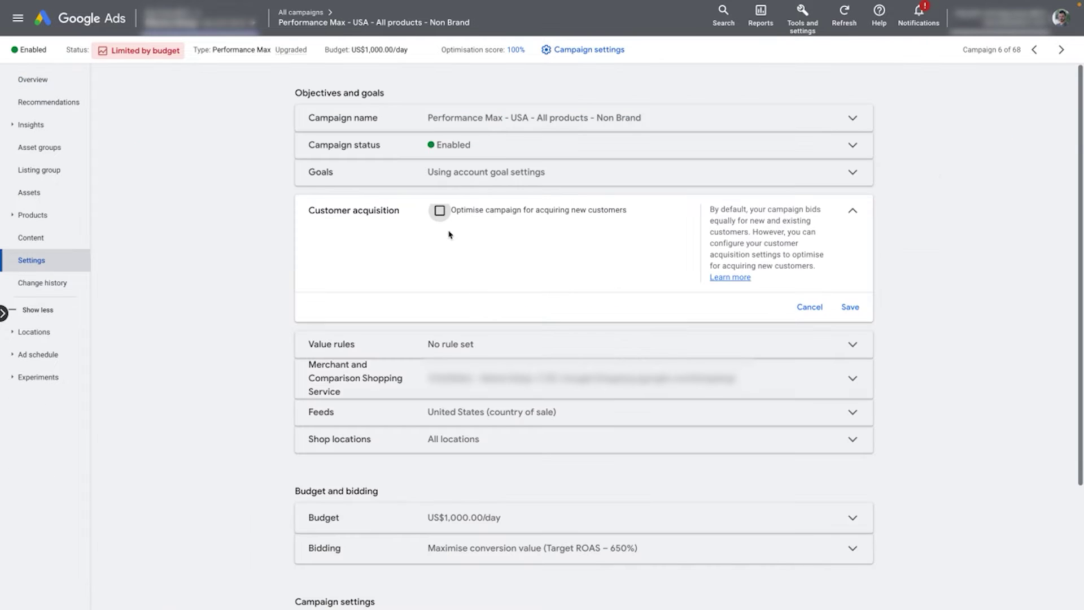
click(440, 211)
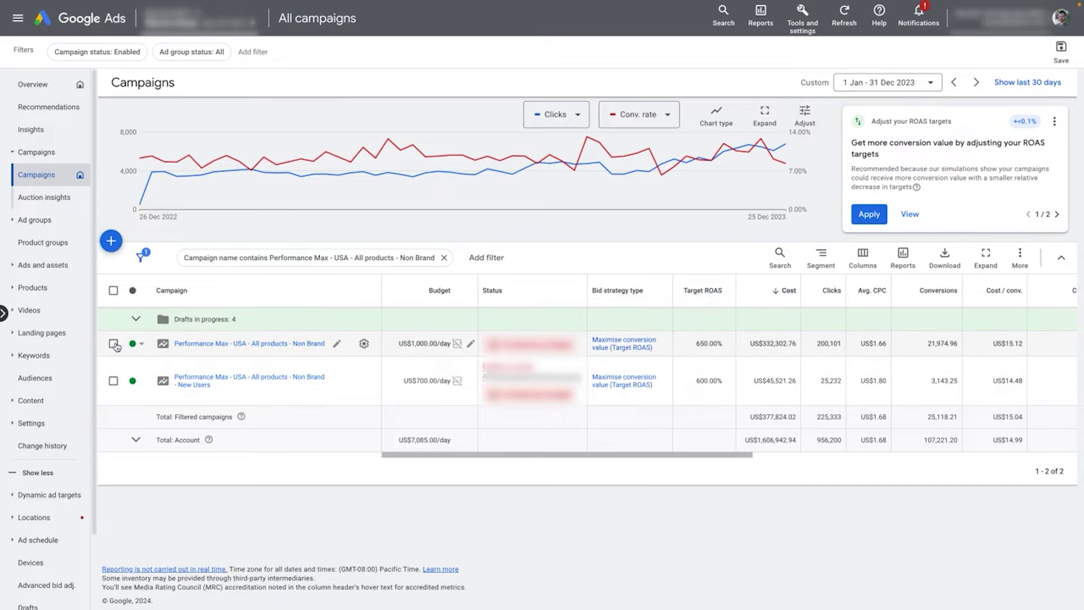
Copy and paste the "Performance Max - USA - All products - Non Brand" campaign, and open the New Customers campaign's name for editing
click(114, 343)
click(186, 259)
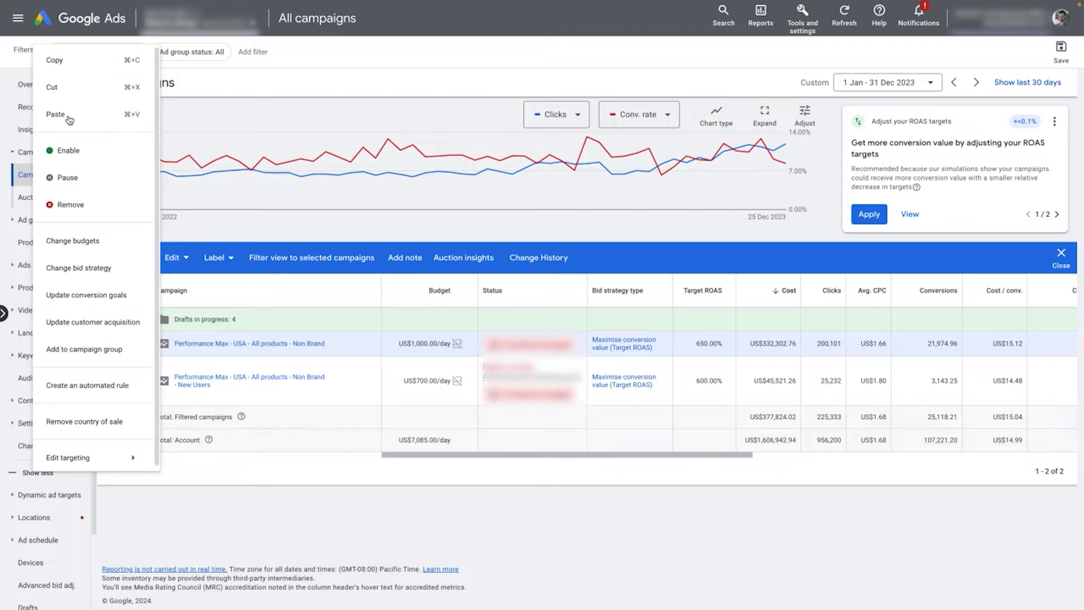
click(73, 66)
click(1020, 255)
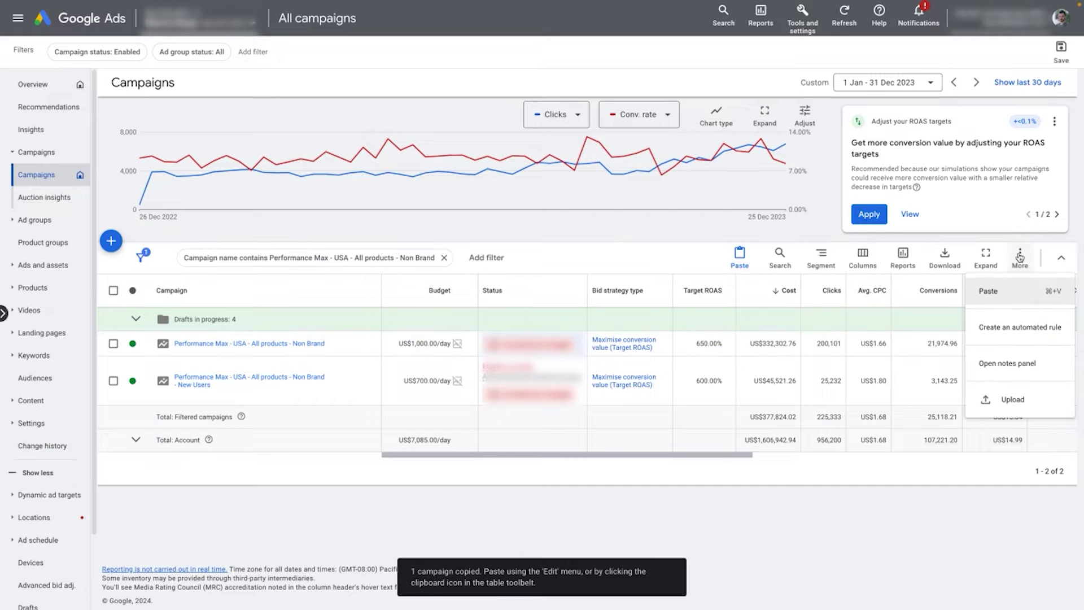
click(1012, 296)
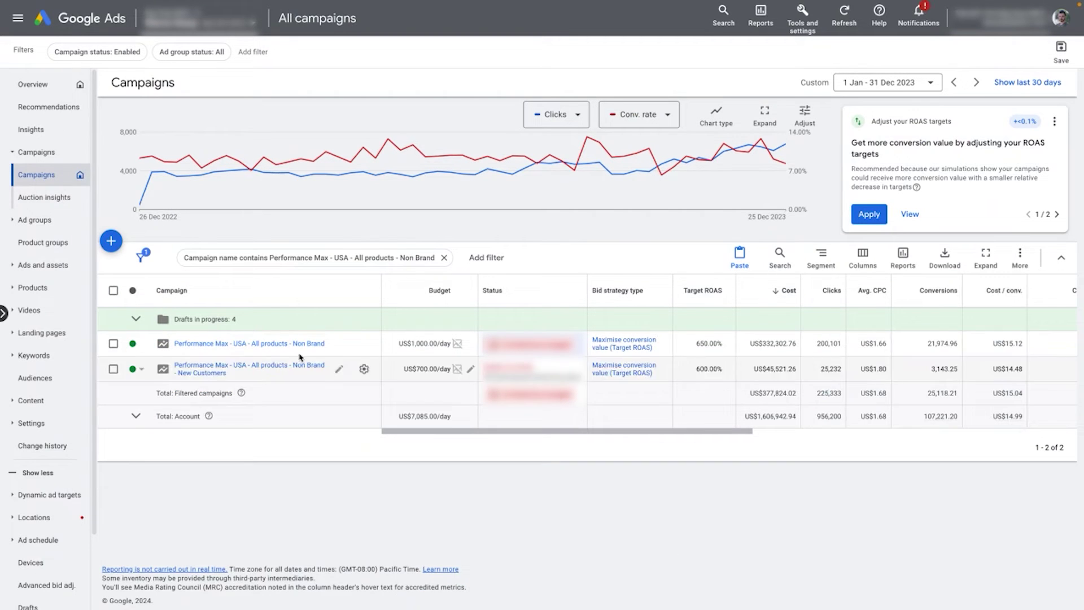
click(339, 370)
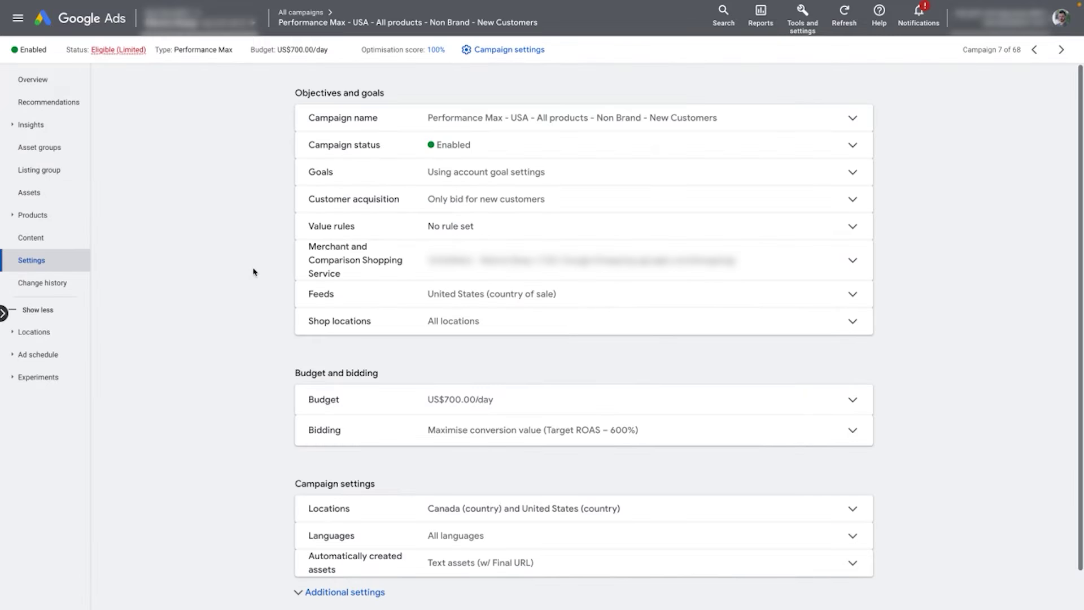
Examine the customer acquisition options in the New Customers campaign's settings, including bidding only for new customers
click(340, 198)
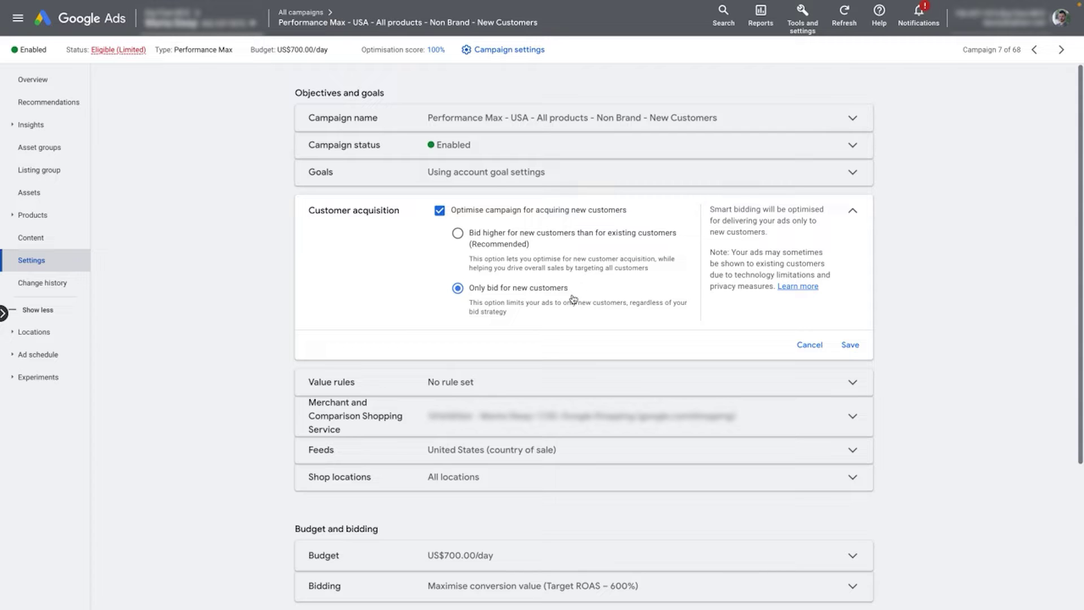
click(582, 211)
scroll(583, 226, down, 2)
click(601, 384)
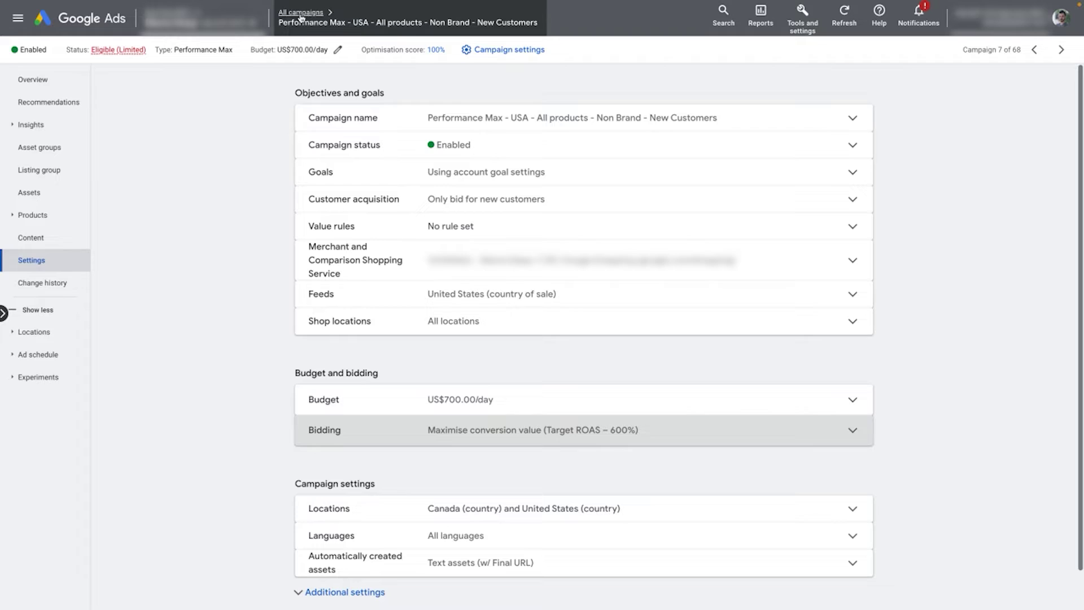
Open the signals of the New Customers campaign's All Products asset group for editing
click(54, 88)
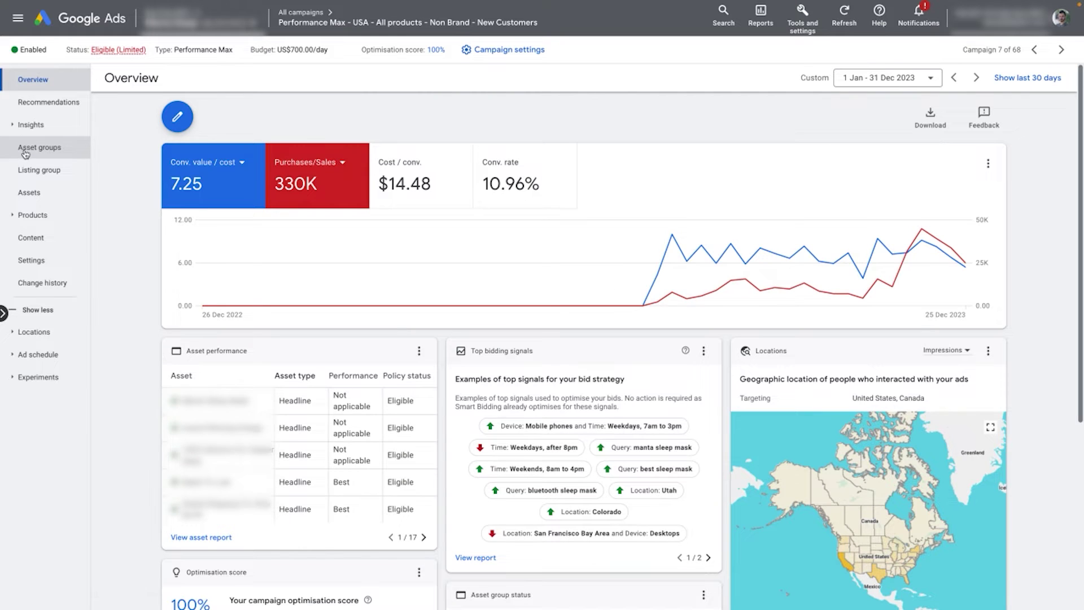
click(25, 151)
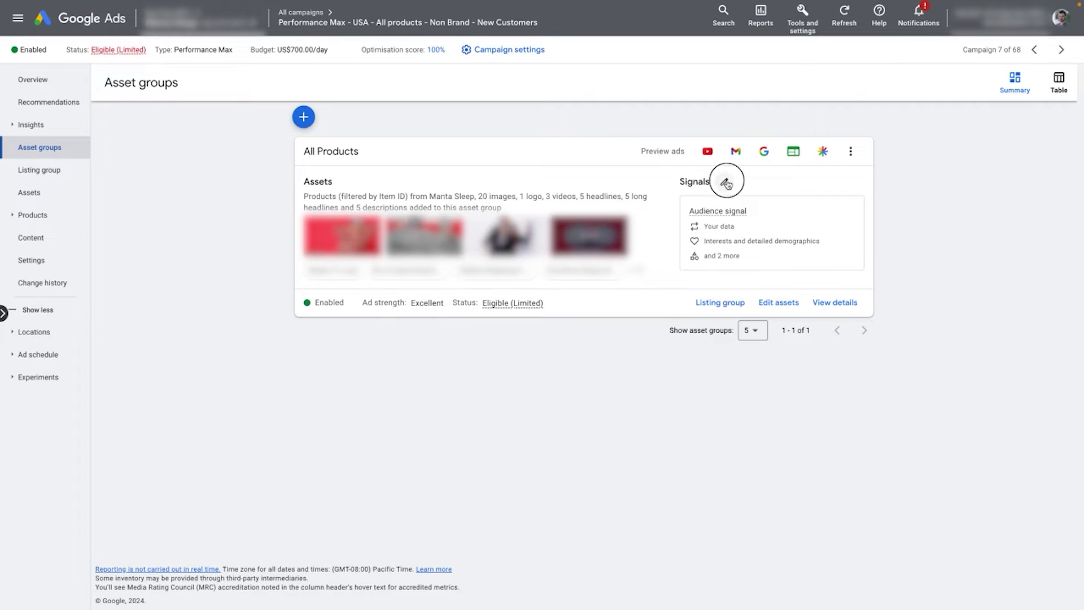
click(726, 182)
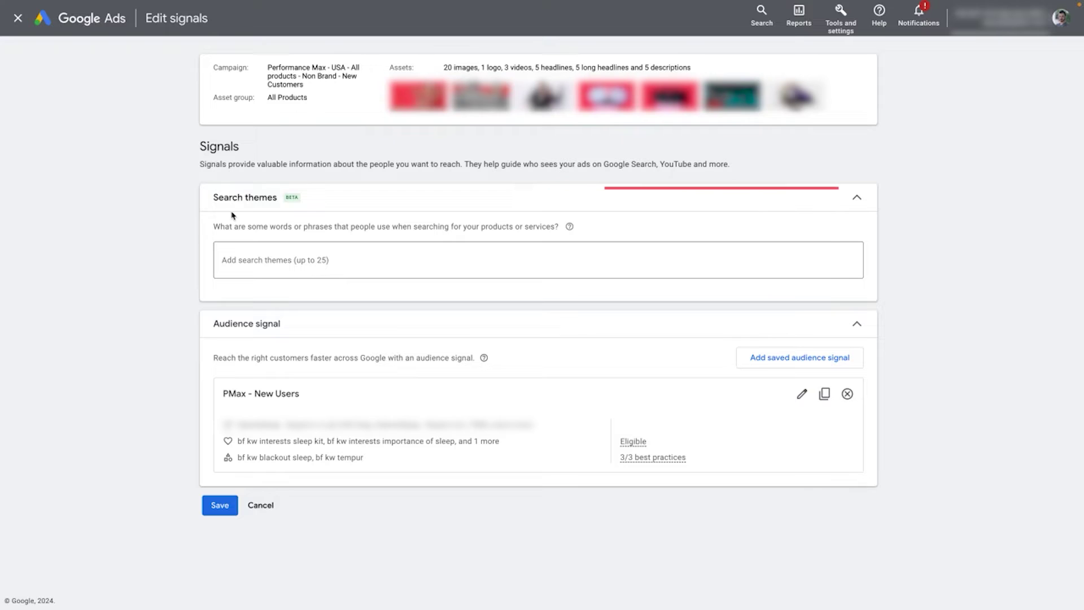
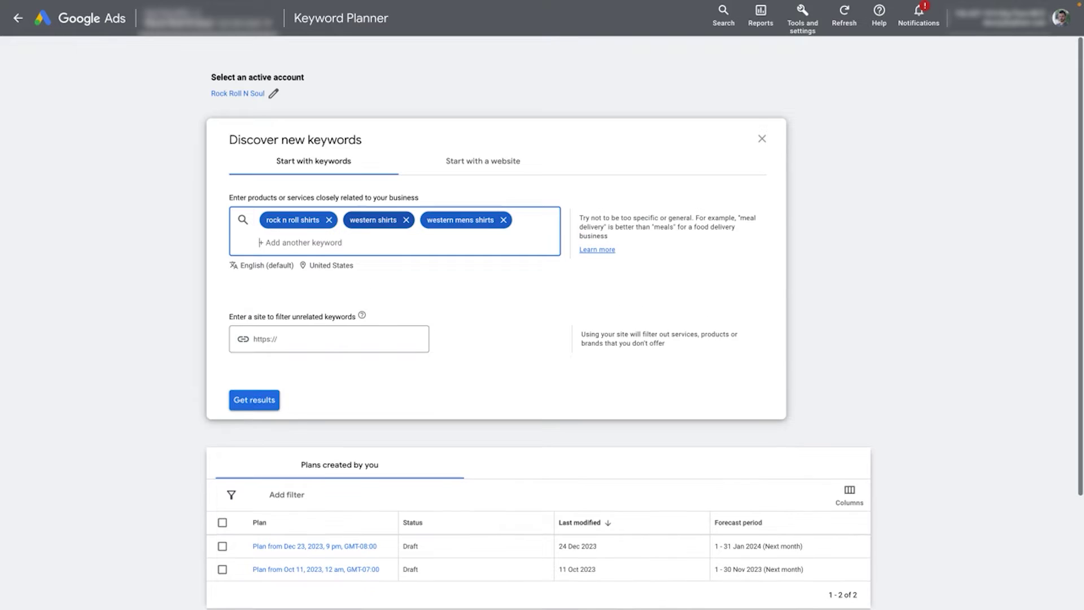
Get keyword ideas for rock n roll shirts, western shirts and western mens shirts, and select these three keywords
click(254, 399)
click(97, 230)
click(97, 252)
click(97, 276)
Select the keyword ideas pearl snap shirts, cowboy shirts, cowboy shirts for men, western welder shirts, pearl snap western shirts and mens pearl snap shirts
scroll(99, 325, down, 1)
click(97, 273)
click(97, 298)
click(97, 320)
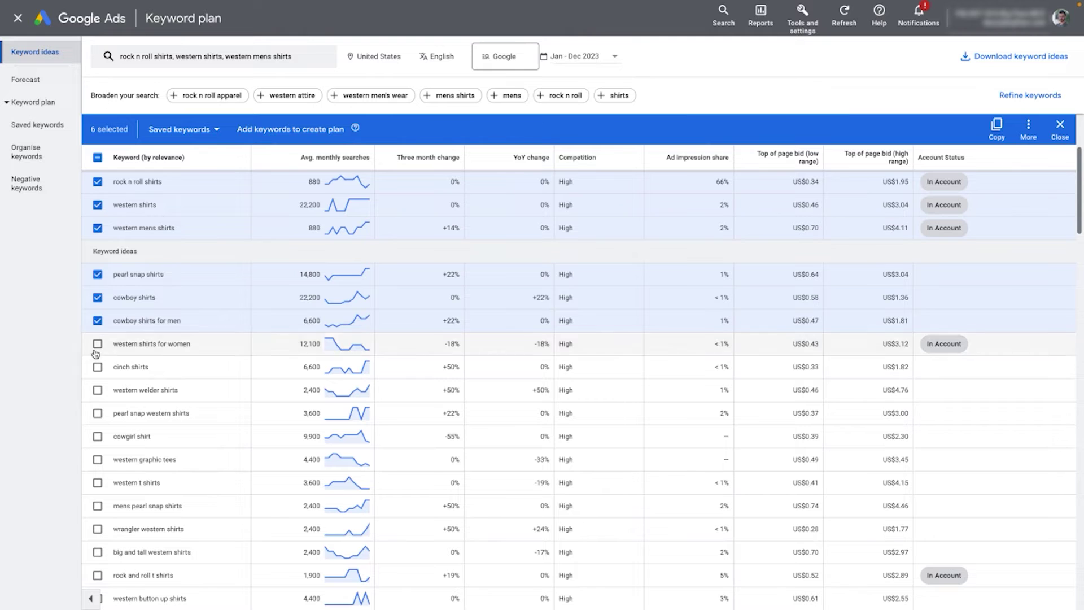
click(97, 389)
click(97, 413)
click(97, 505)
scroll(98, 497, up, 1)
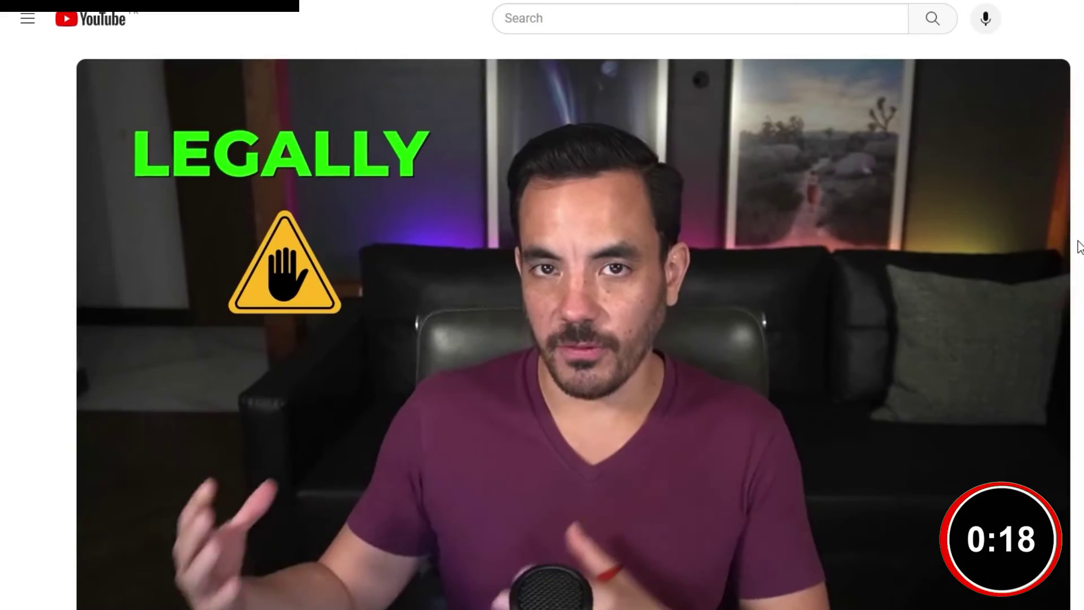
Open the free PPC action plan link from the YouTube video's description and read through the page
scroll(1078, 242, down, 3)
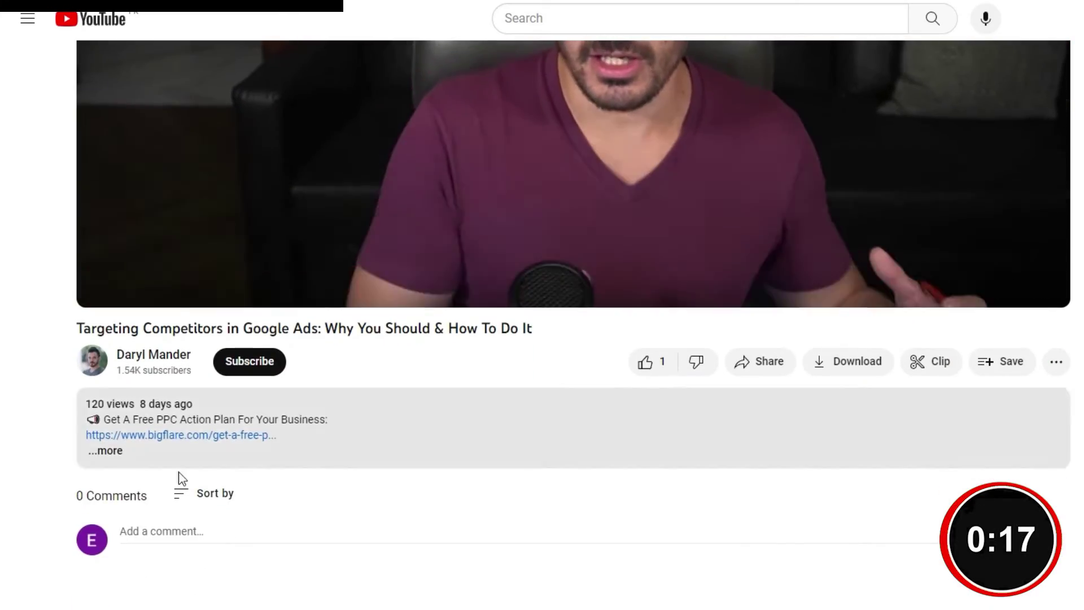
click(109, 451)
click(266, 435)
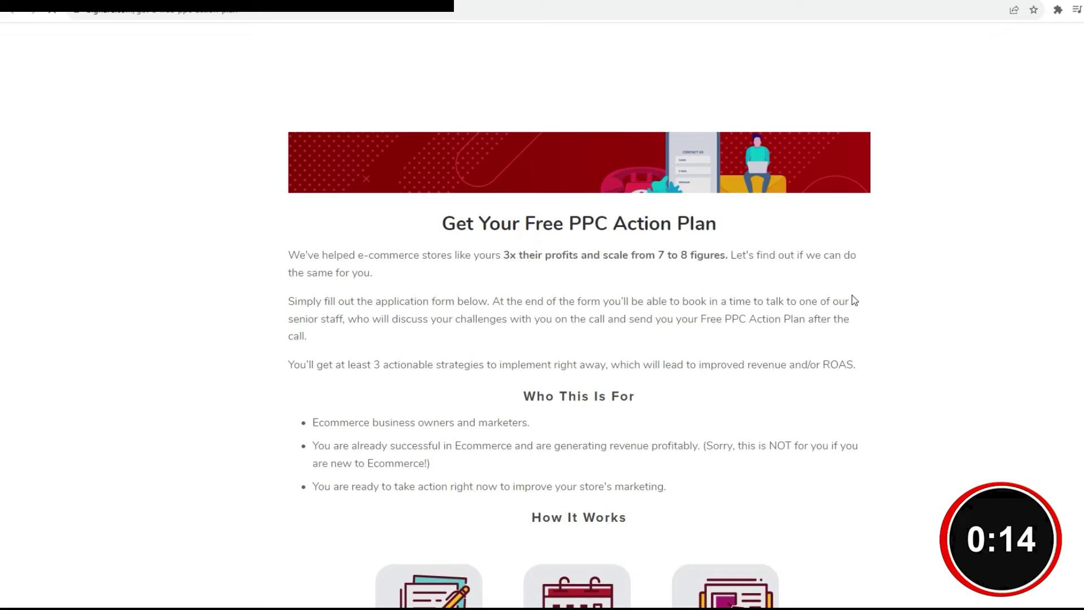
scroll(929, 331, down, 6)
scroll(976, 335, down, 8)
scroll(1034, 321, down, 9)
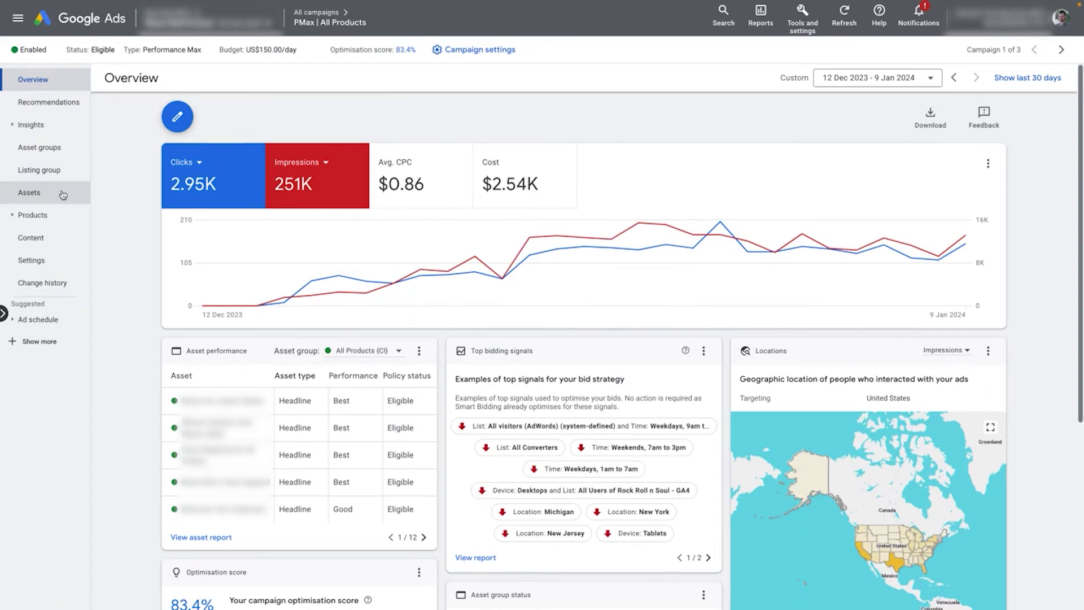
Examine the full attribute list of a product in the PMax | All Products campaign
click(37, 215)
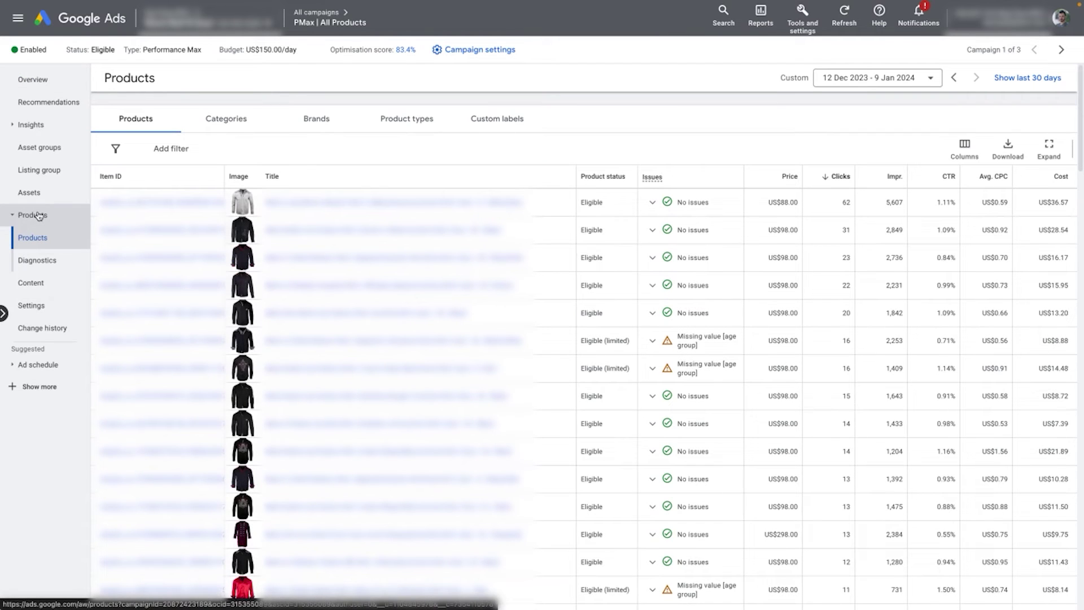
scroll(658, 293, down, 5)
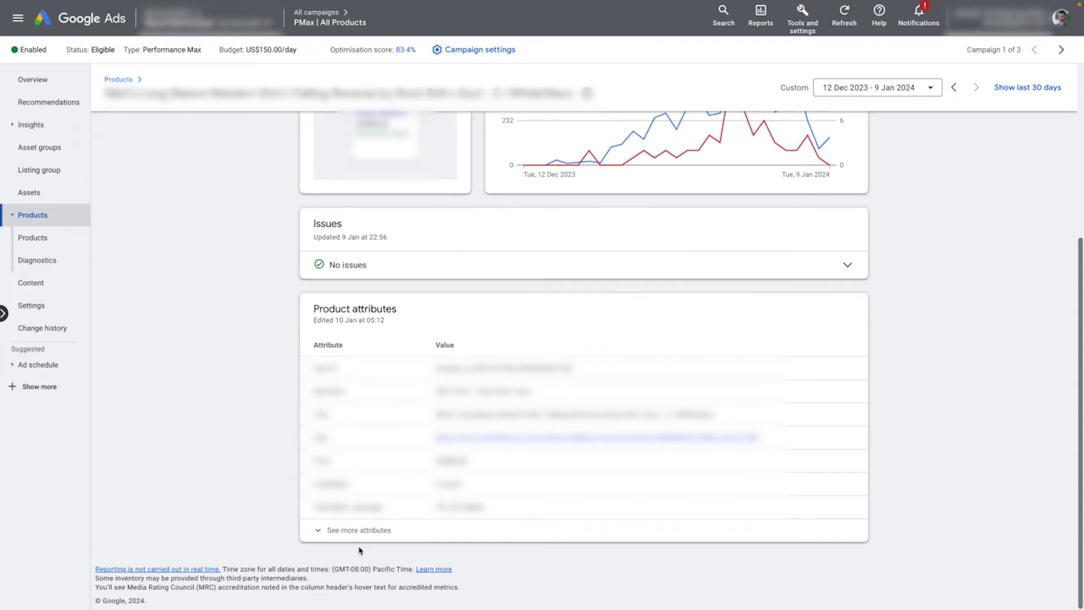
click(359, 530)
scroll(428, 400, down, 3)
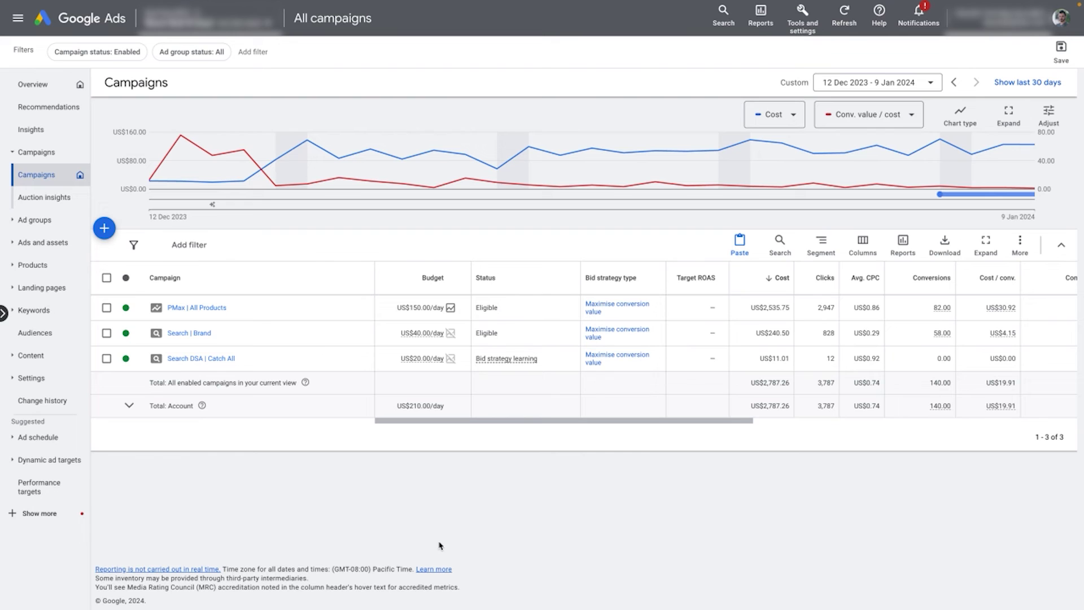
Add "free" to the account-level negative keywords in the account settings and save it
click(61, 387)
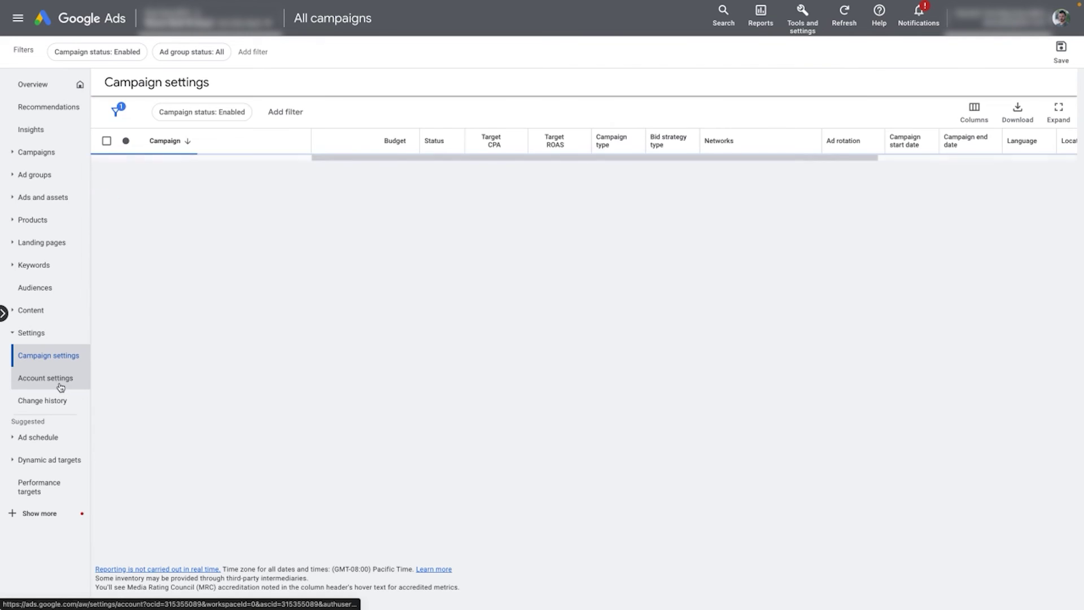
click(59, 380)
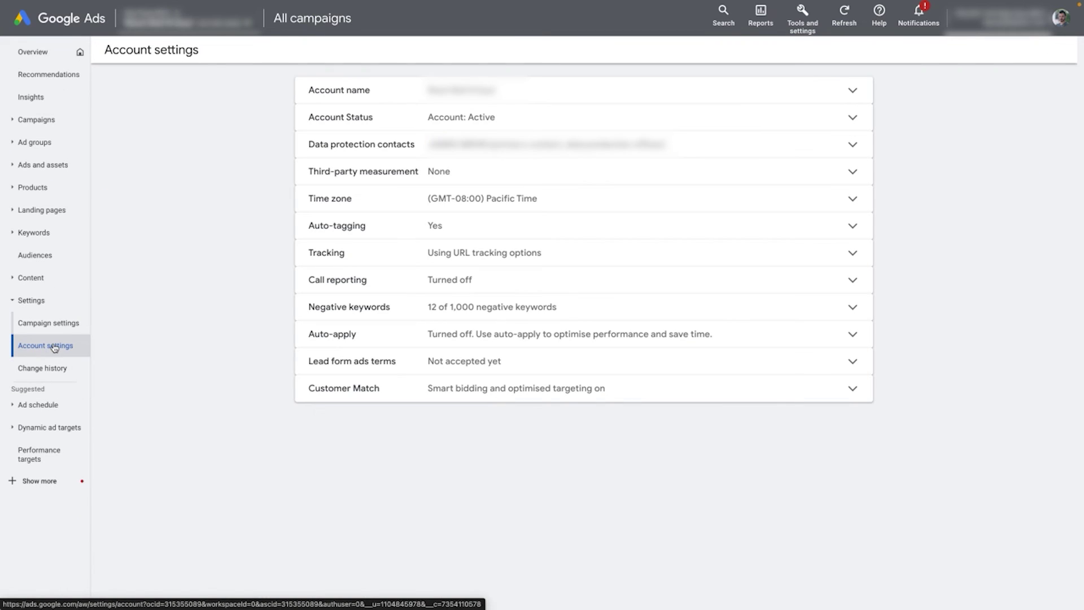
click(489, 309)
scroll(634, 291, down, 2)
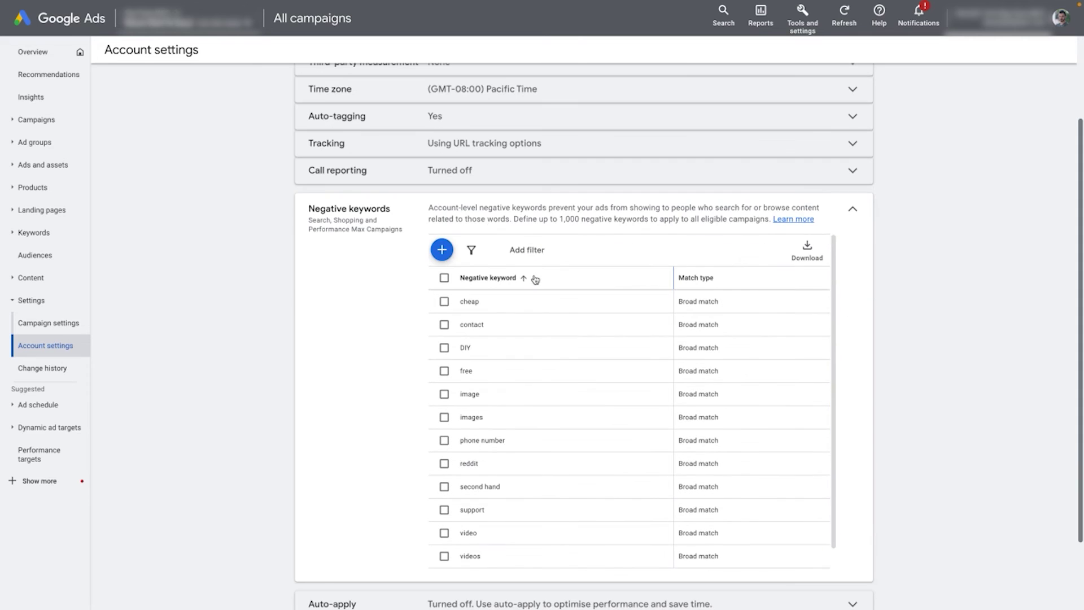
click(441, 250)
text(free)
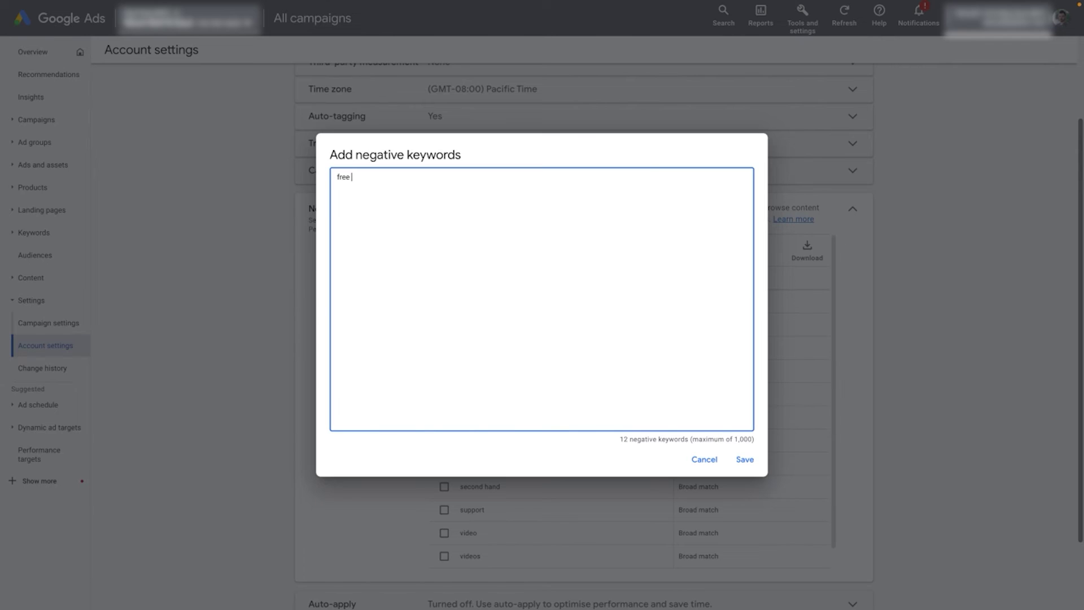
click(744, 460)
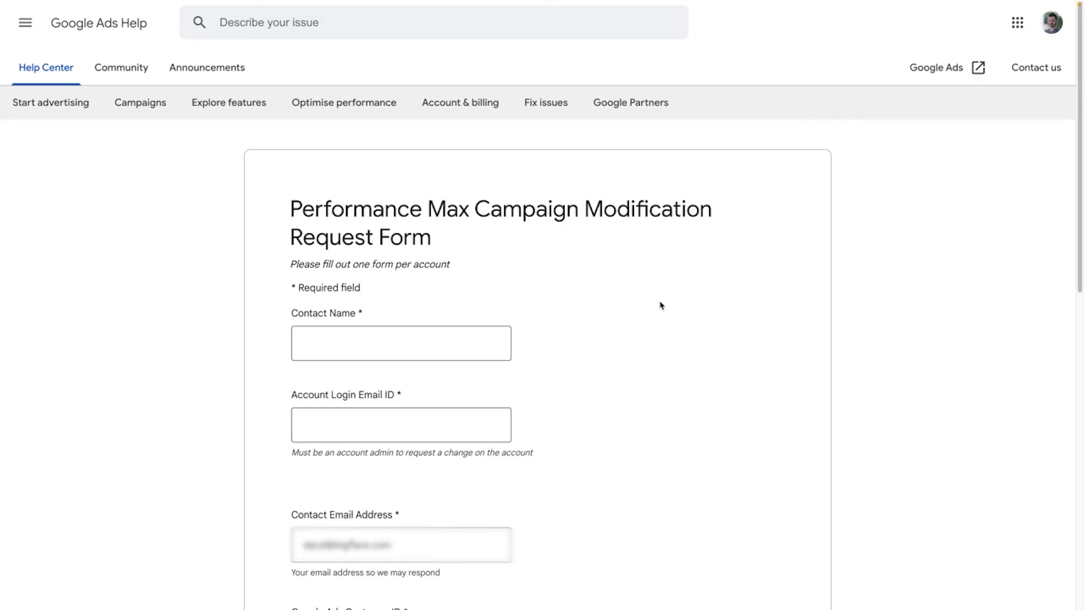
In the Performance Max Campaign Modification Request Form, request a keyword exclusion at campaign level
scroll(660, 305, down, 10)
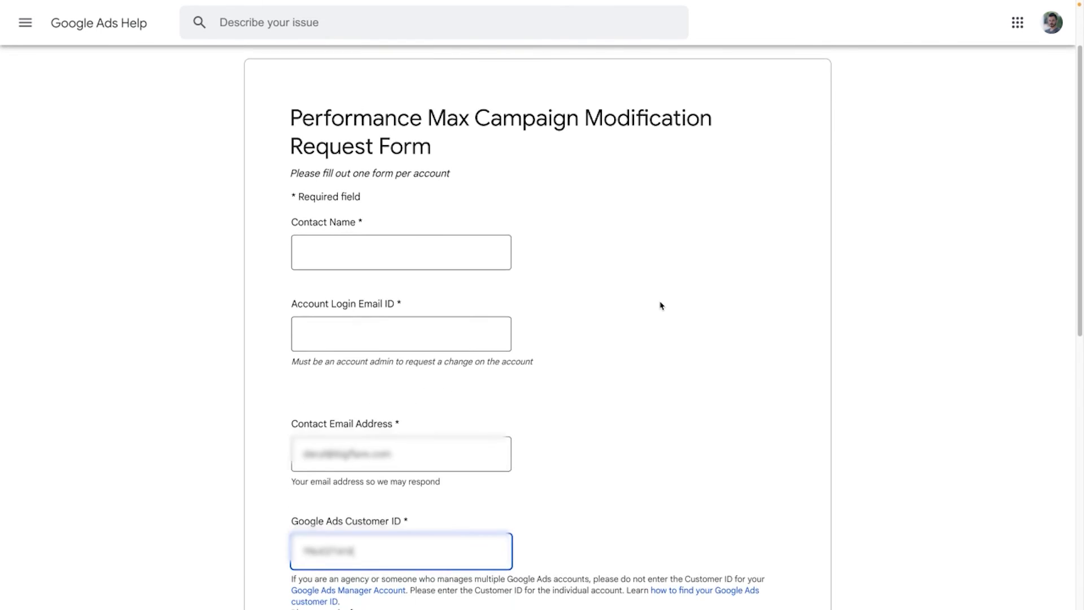
click(363, 312)
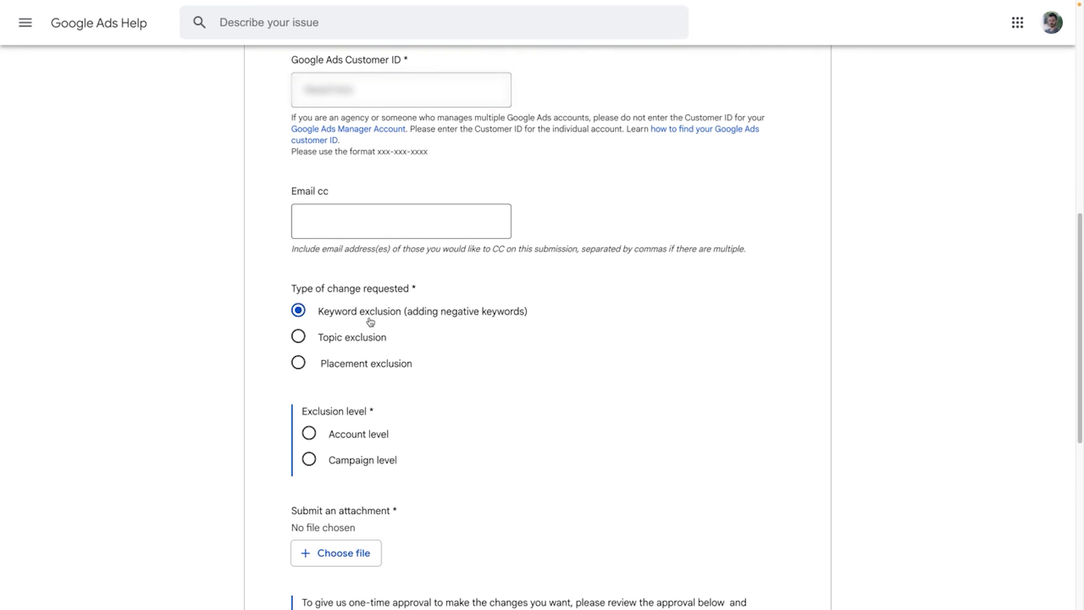
scroll(363, 311, down, 2)
click(362, 358)
scroll(552, 319, down, 2)
scroll(552, 319, down, 2)
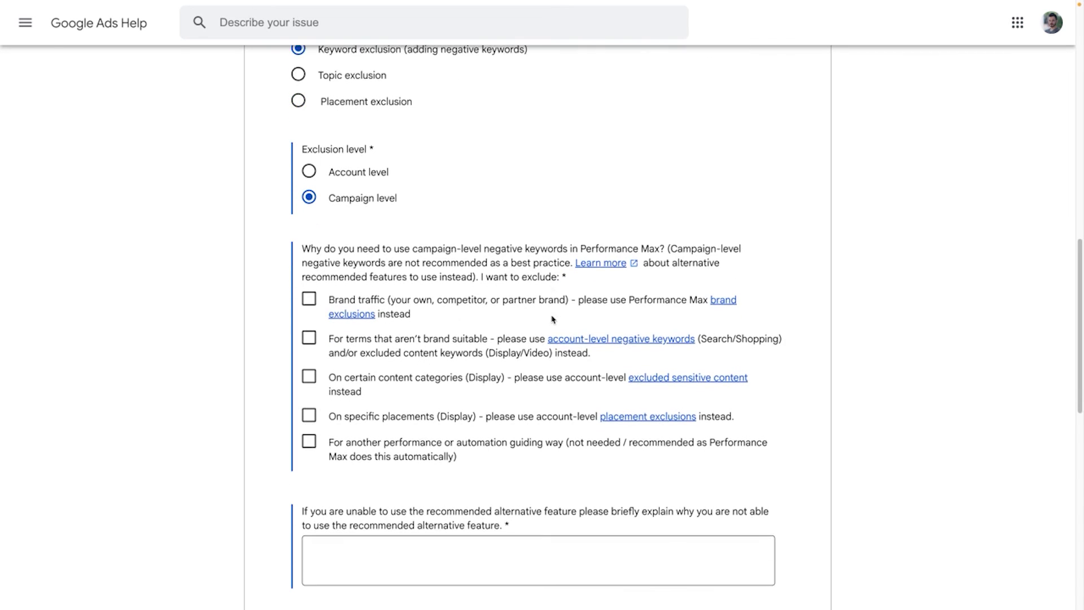
Give another performance or automation guiding way as the exclusion reason and enter "asdfsadf" as the explanation
click(308, 407)
scroll(339, 440, down, 1)
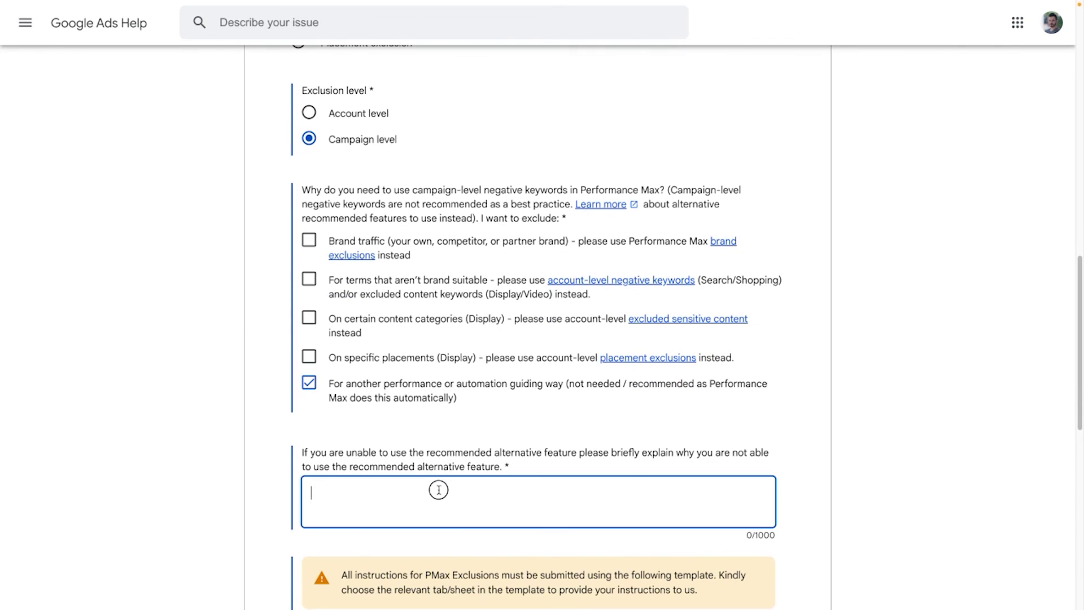
click(438, 492)
text(asdfsadf)
Review the form's pMAX: Request Template instructions, the attachment section and the approval statements
scroll(438, 492, down, 5)
drag(549, 366, 666, 372)
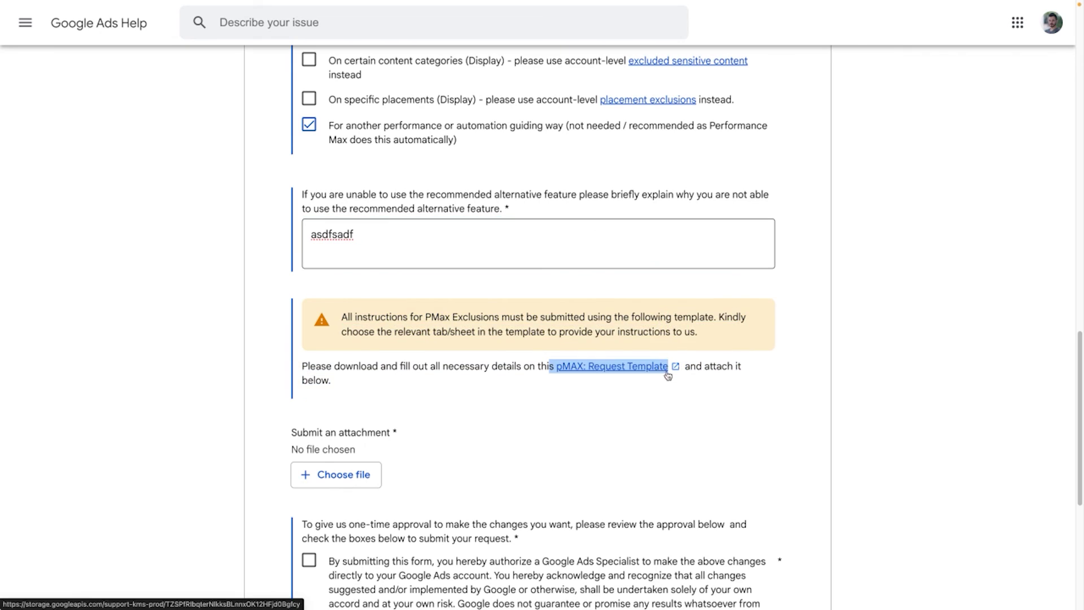
click(388, 370)
scroll(387, 371, down, 3)
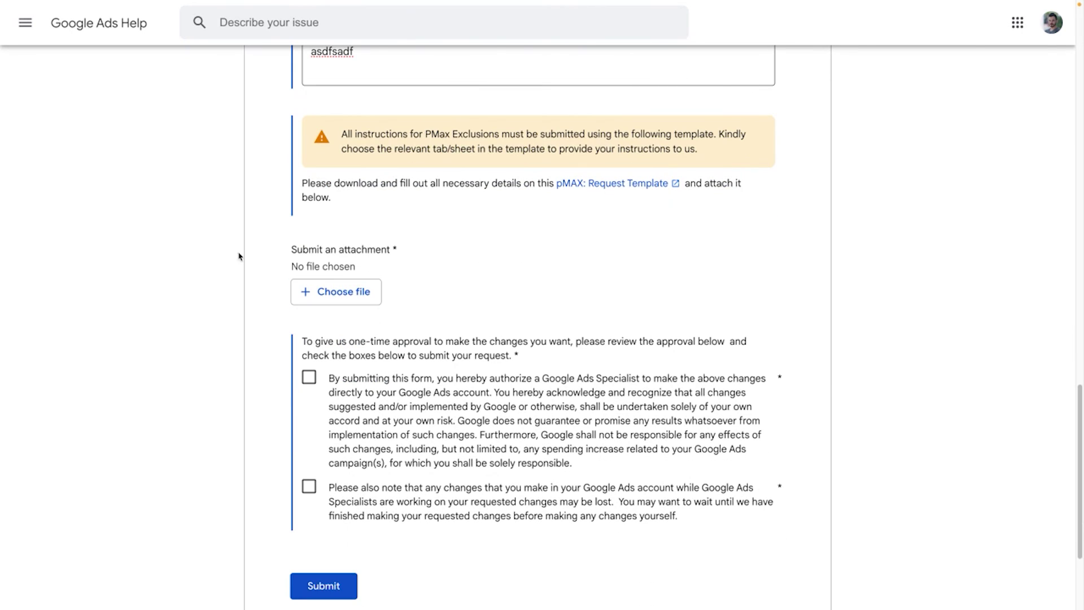
scroll(416, 241, down, 3)
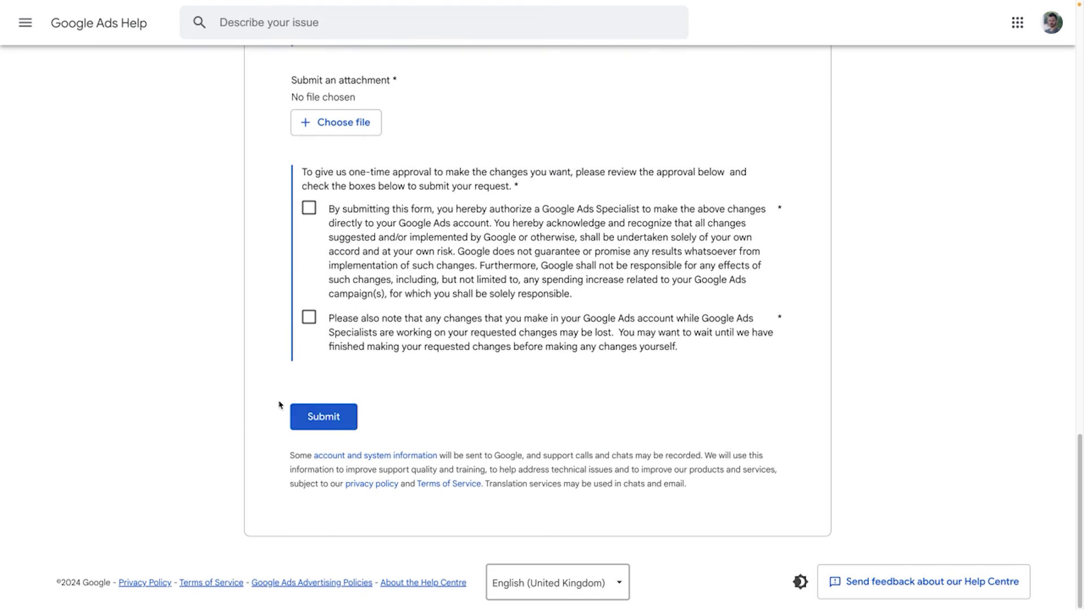